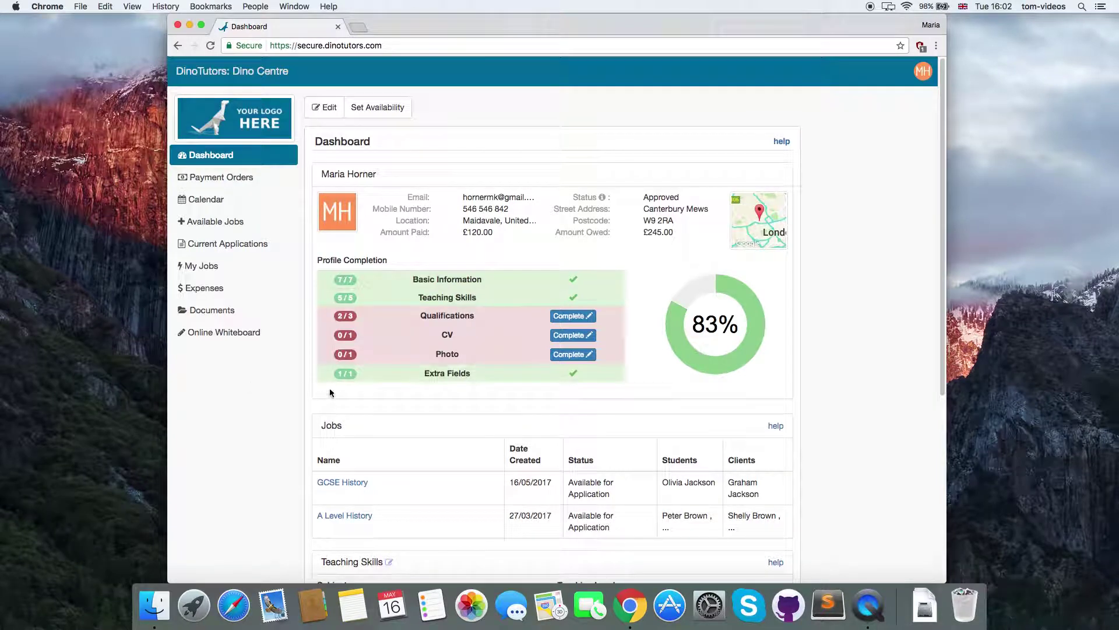
Open the GCSE History job from My Jobs
left_click(216, 268)
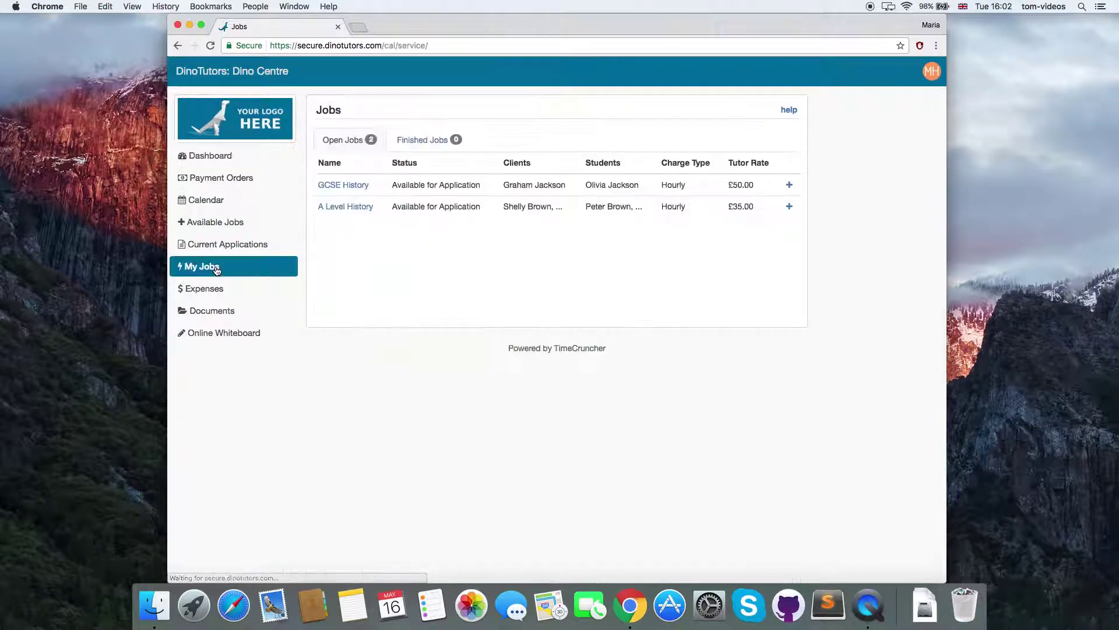
left_click(337, 188)
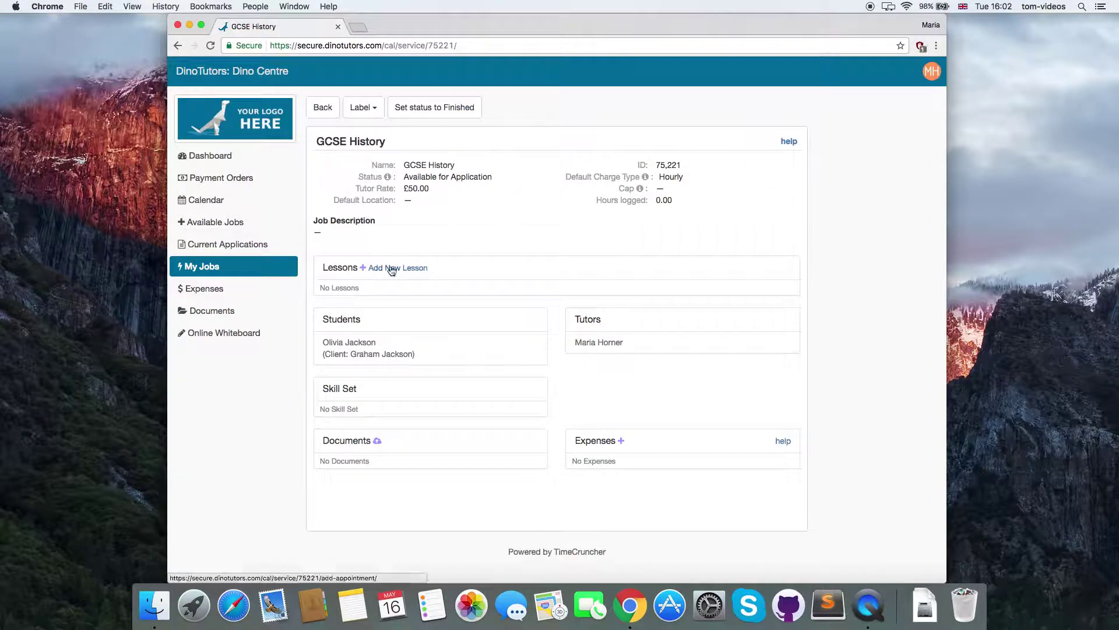
Add a GCSE History lesson starting 15 May 2017 at 14:00 and begin entering its topic
left_click(394, 268)
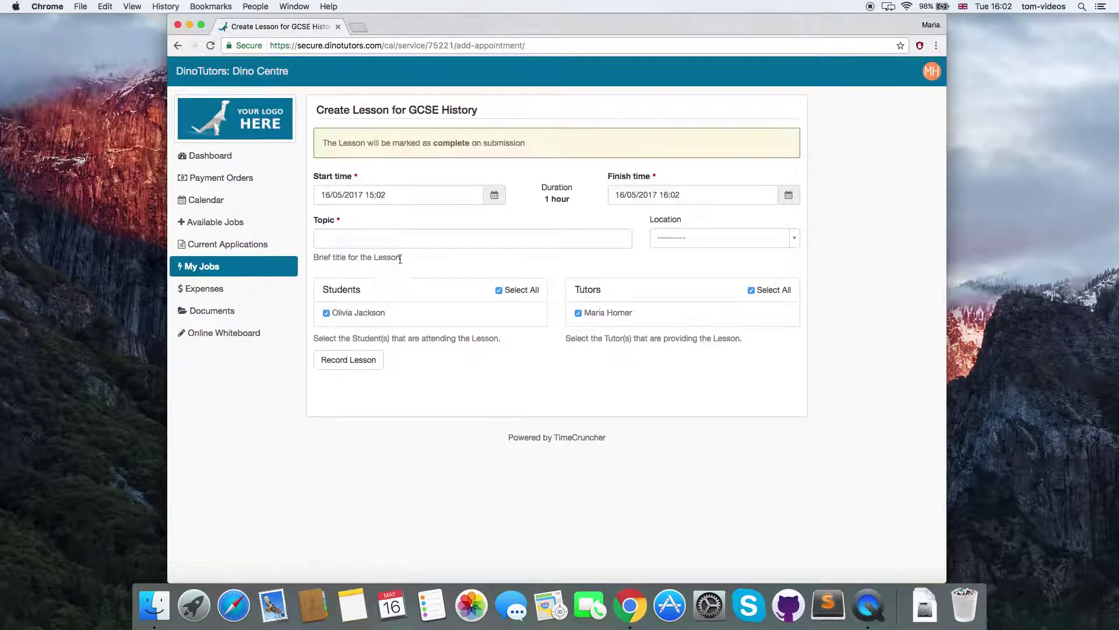
left_click(494, 197)
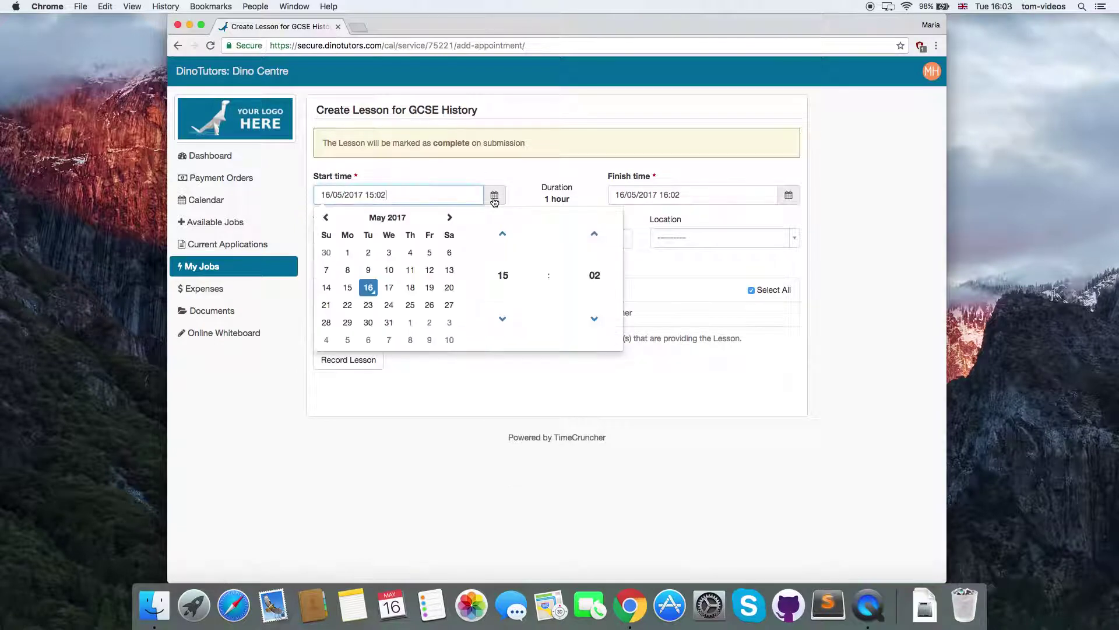
left_click(347, 288)
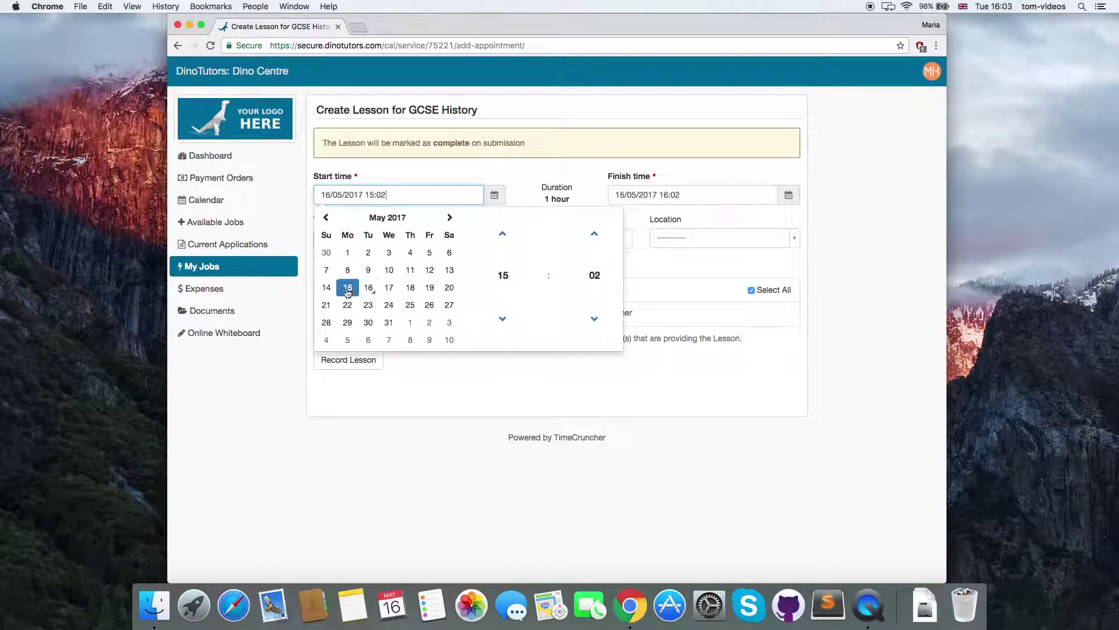
left_click(499, 276)
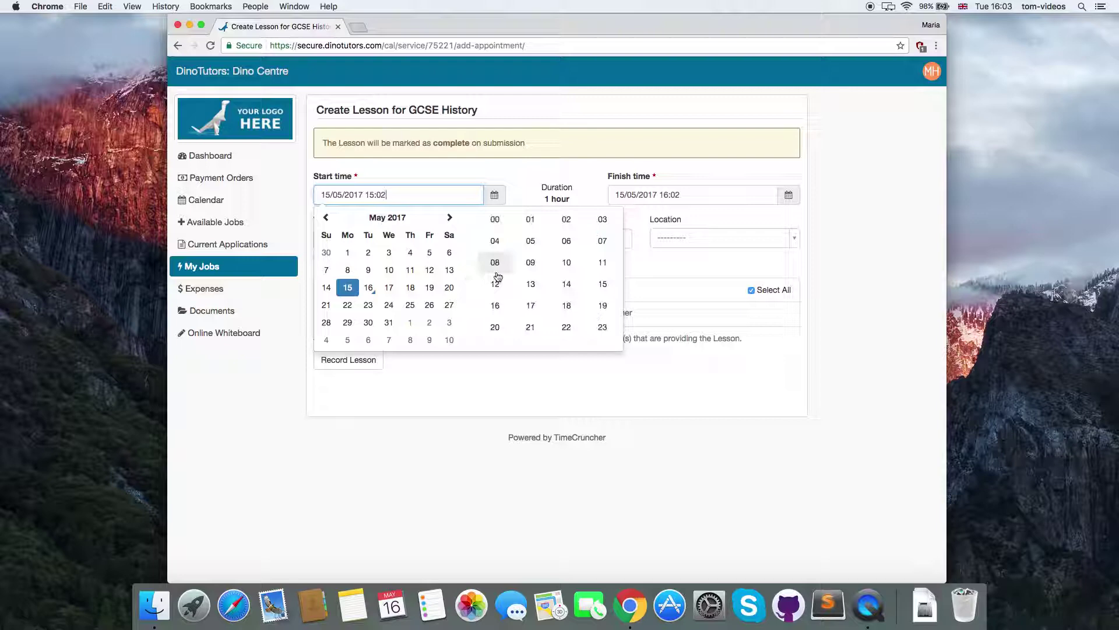
left_click(564, 286)
left_click(592, 278)
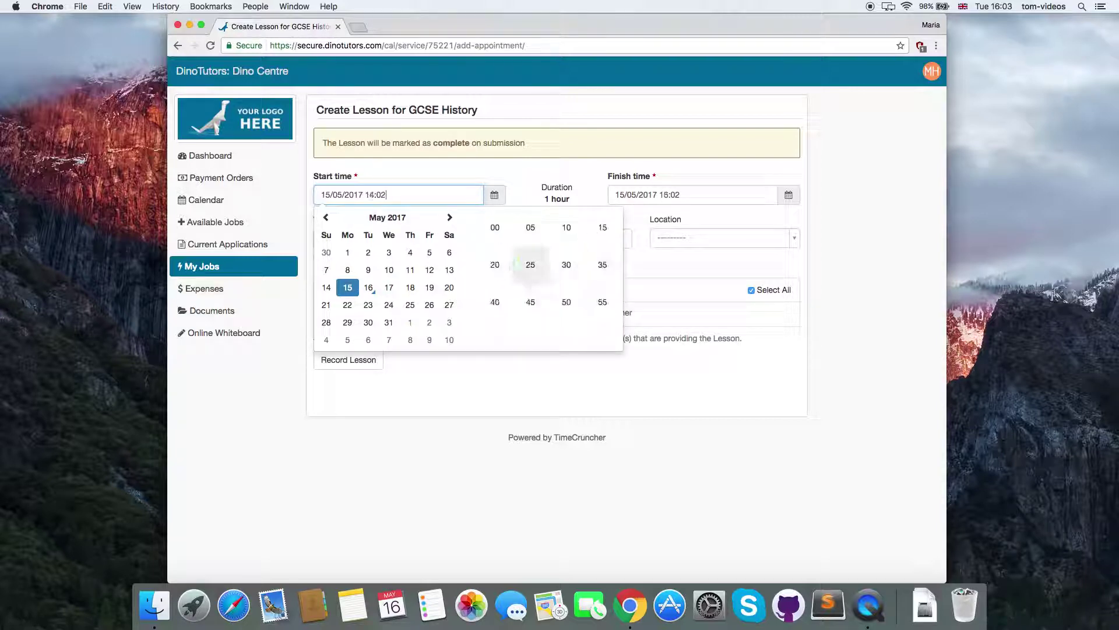
left_click(496, 229)
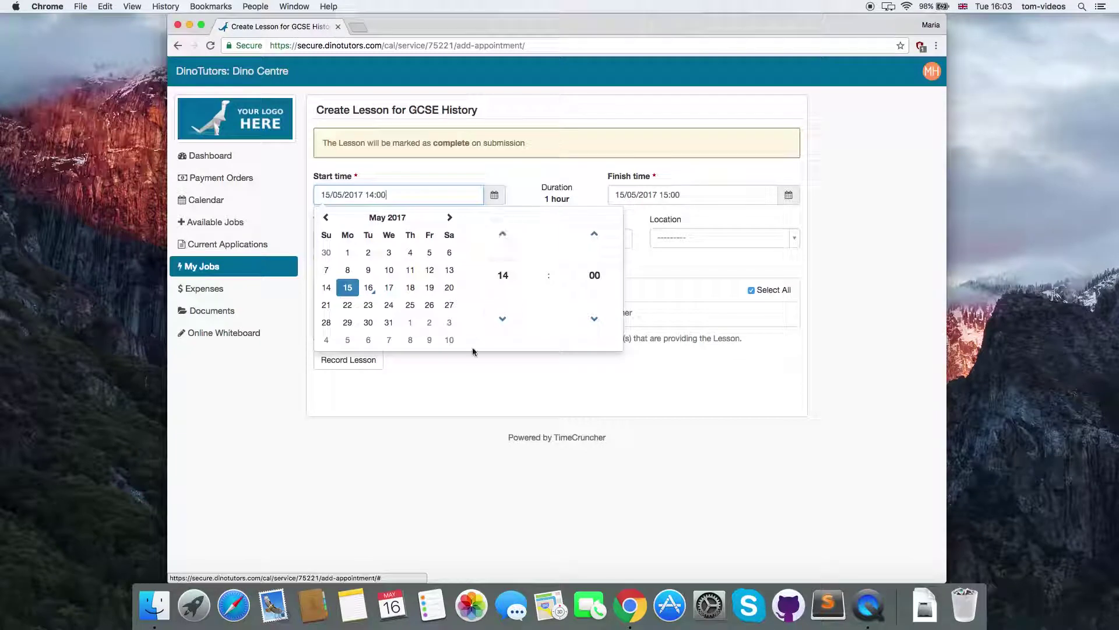
left_click(457, 383)
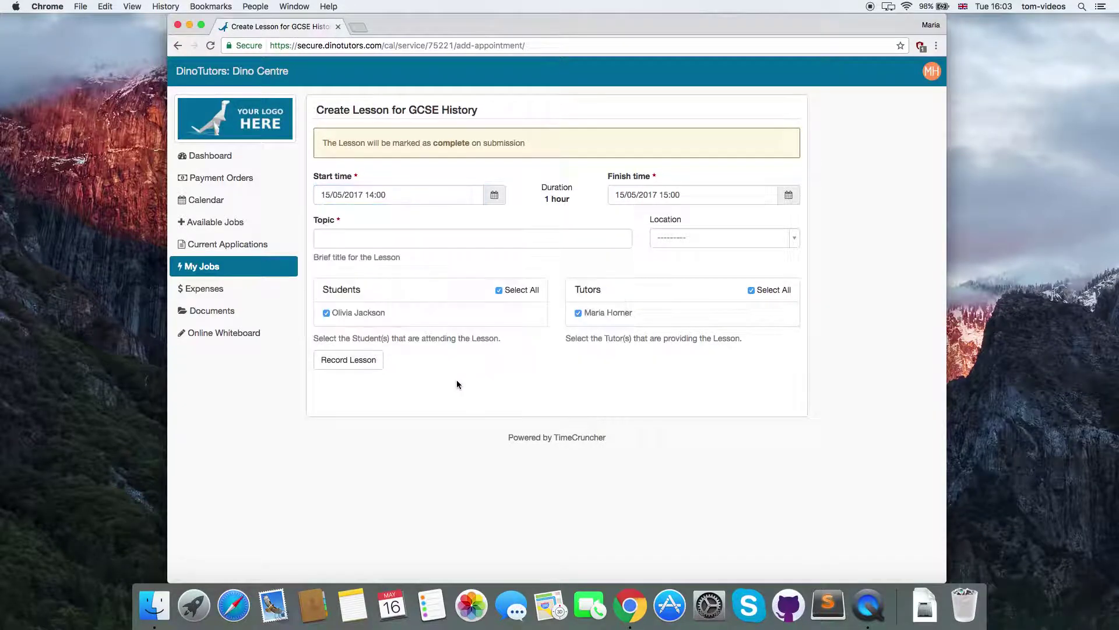
left_click(407, 243)
type("Intro")
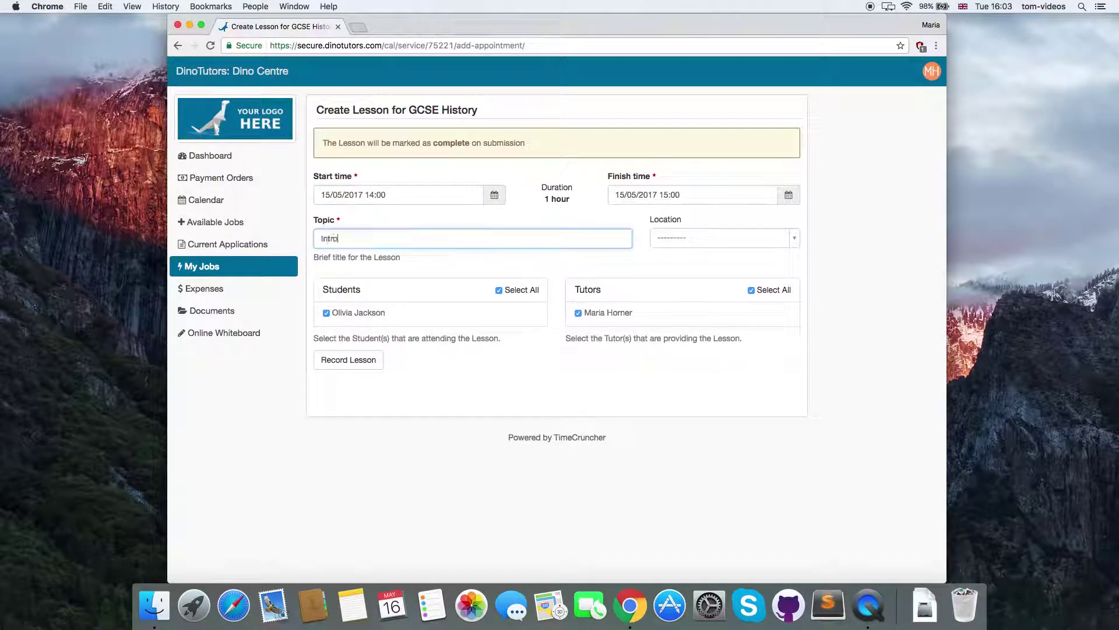
type("duction Lesson")
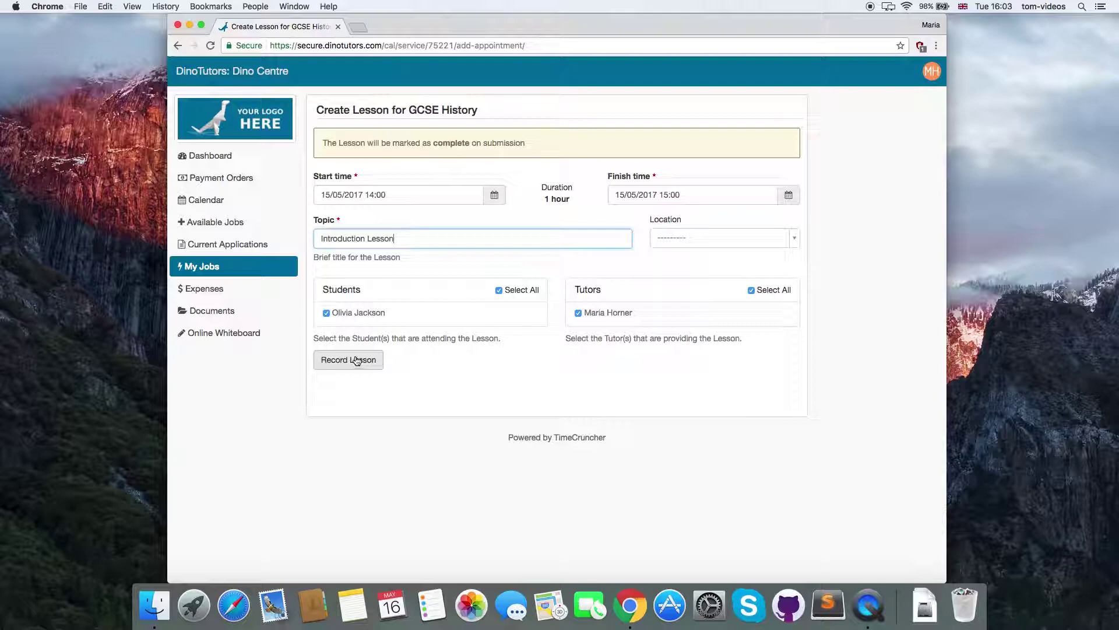
Record the Introduction Lesson with report 'Good first lesson.' and start another GCSE History lesson
left_click(356, 362)
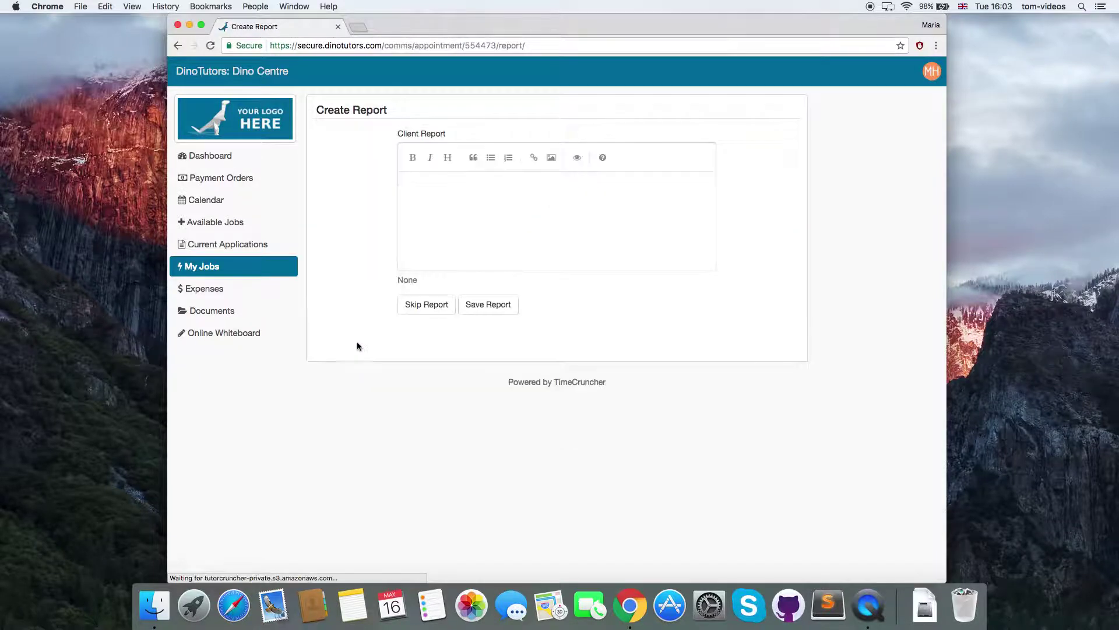
type("G")
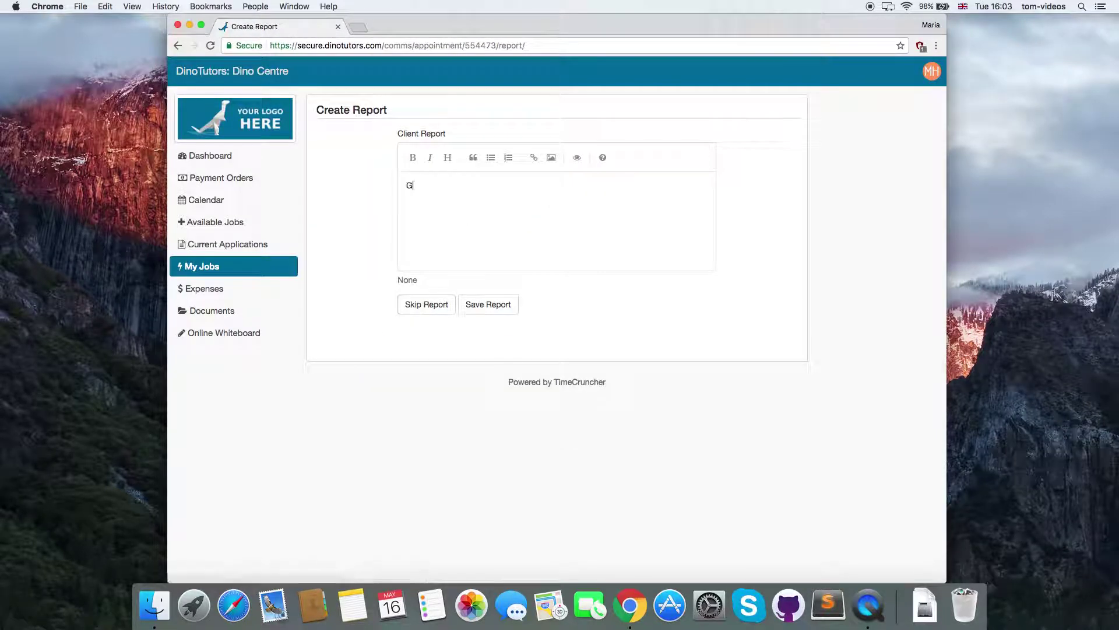
type("oo")
type("son.")
left_click(484, 304)
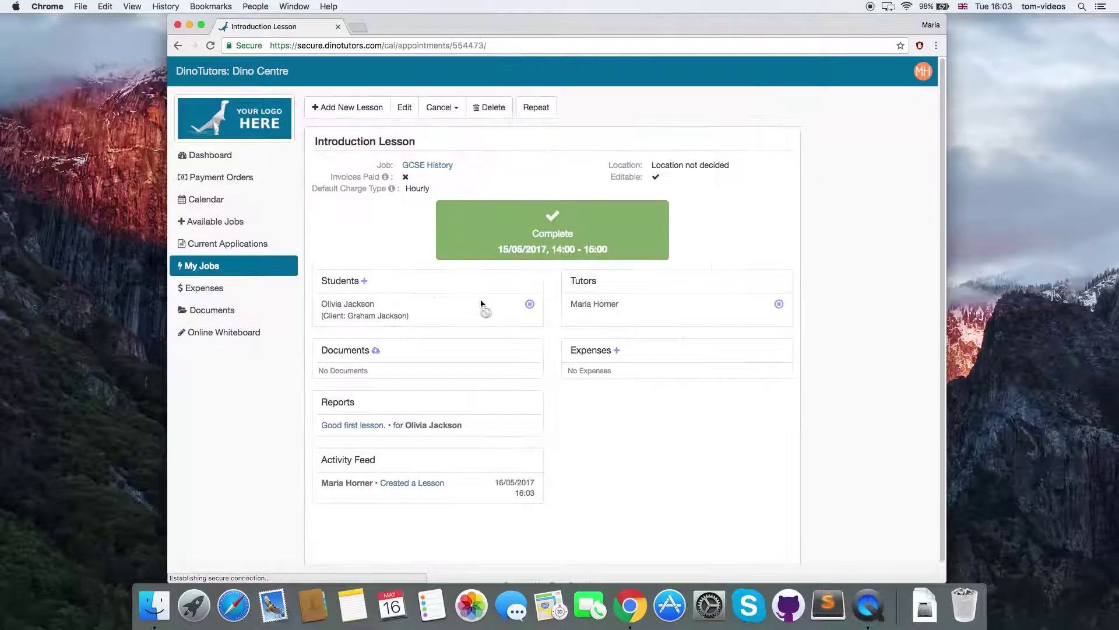
left_click(430, 168)
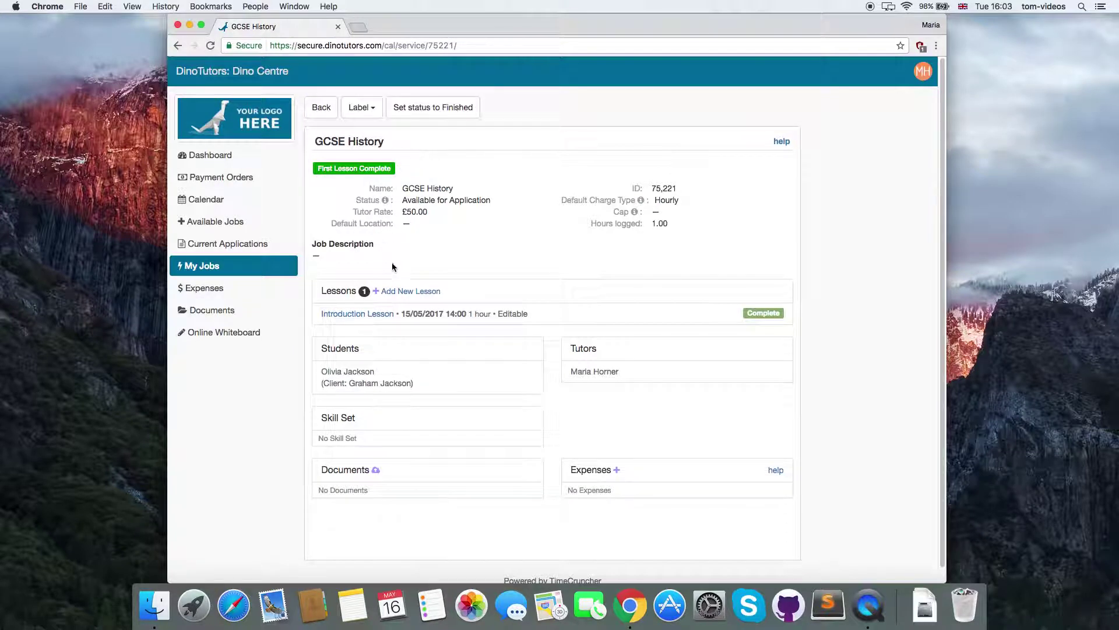
left_click(395, 293)
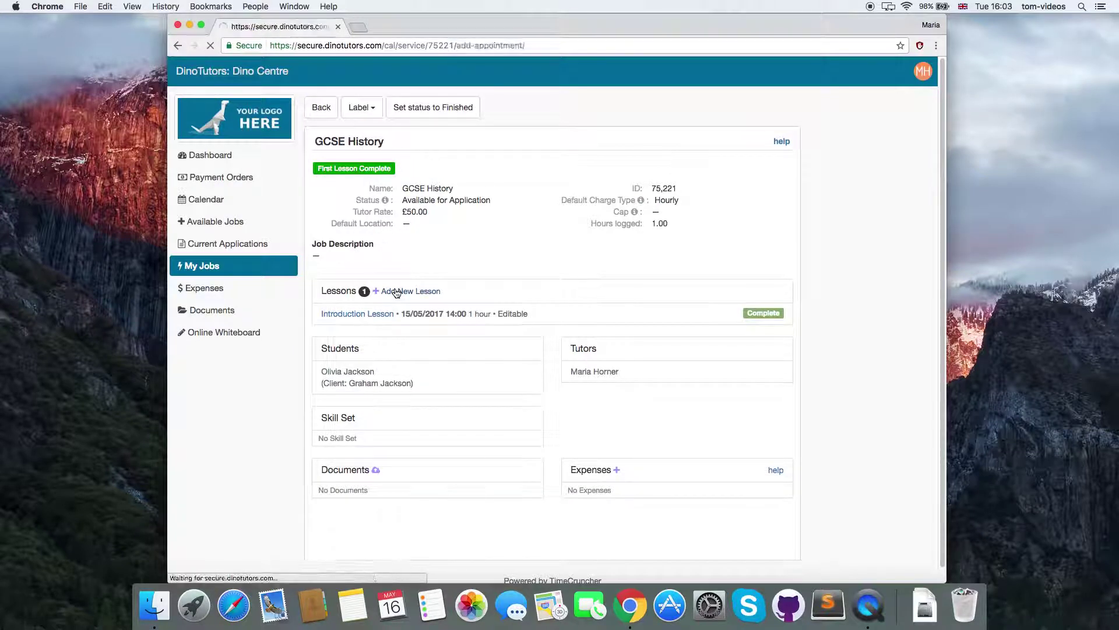
Set the new lesson's start time to 22/05/2017 14:00
left_click(496, 195)
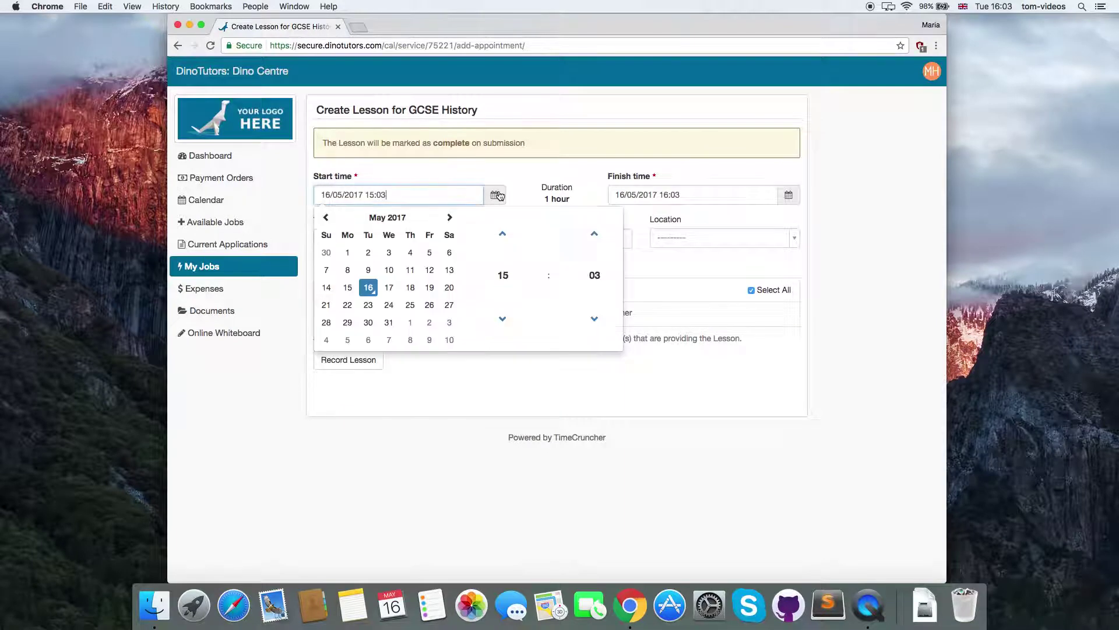
left_click(350, 306)
left_click(503, 275)
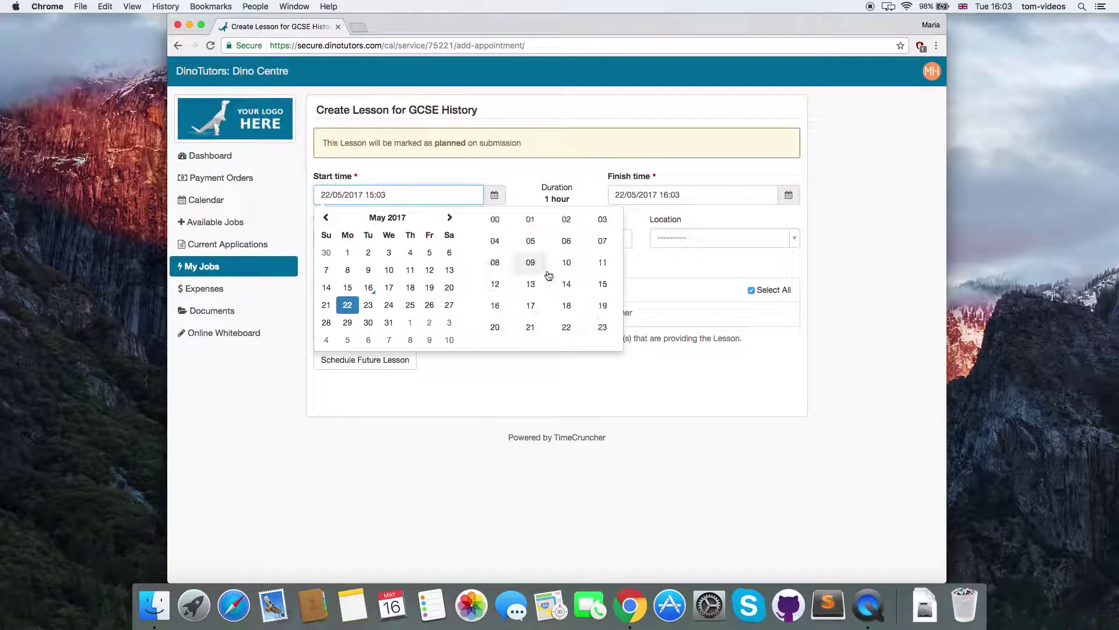
left_click(566, 284)
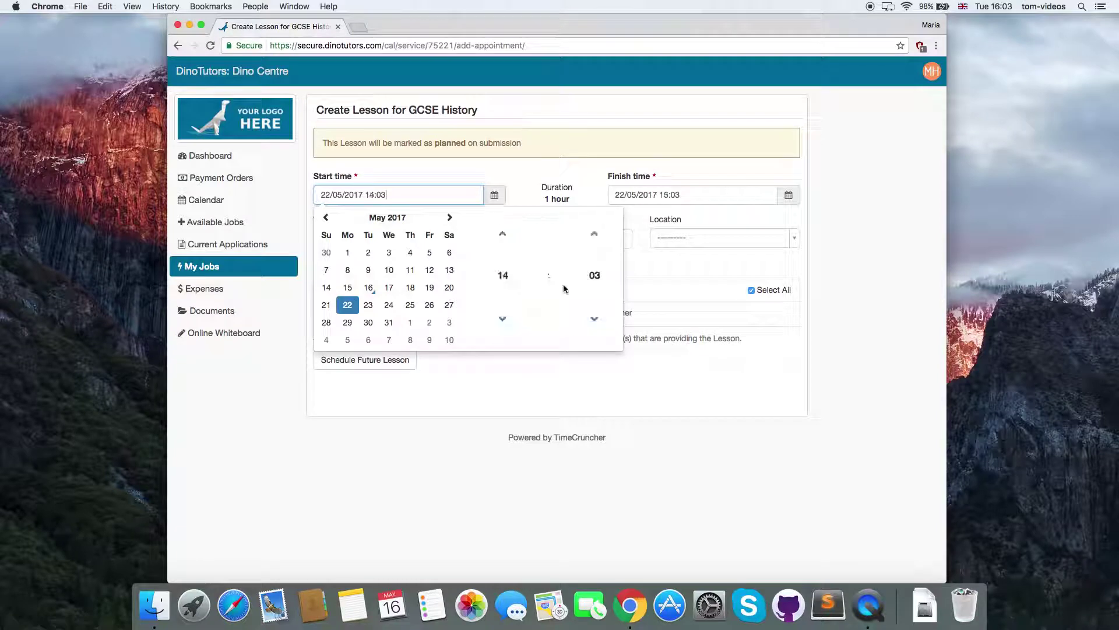
left_click(594, 278)
left_click(495, 226)
left_click(491, 374)
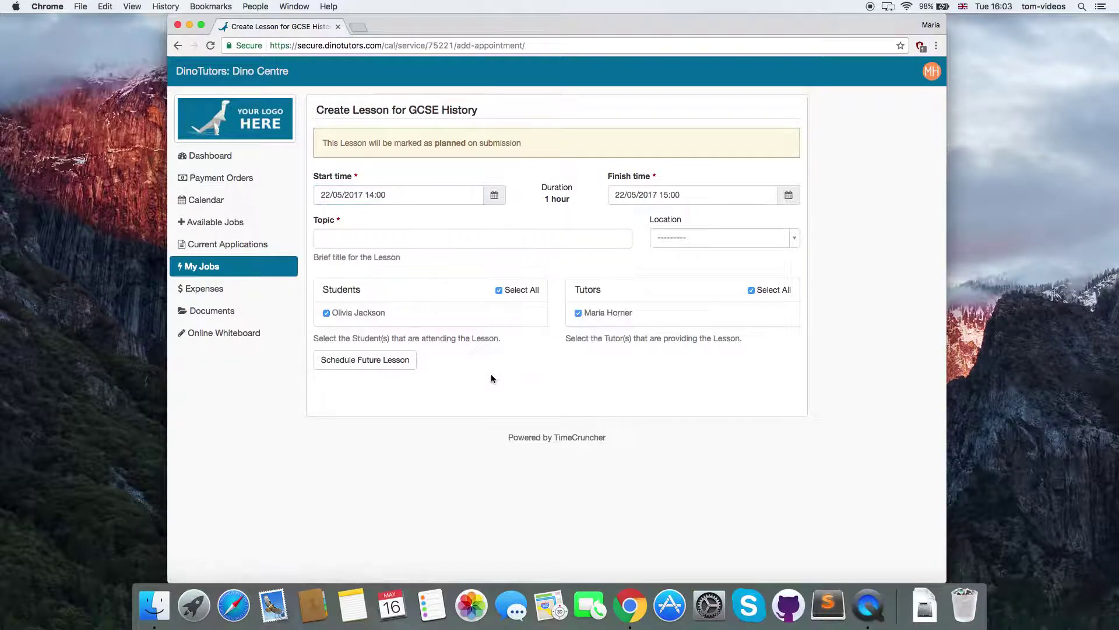
Choose the topic 'Ancient Greeks and Romans' and schedule it as a future lesson
left_click(468, 241)
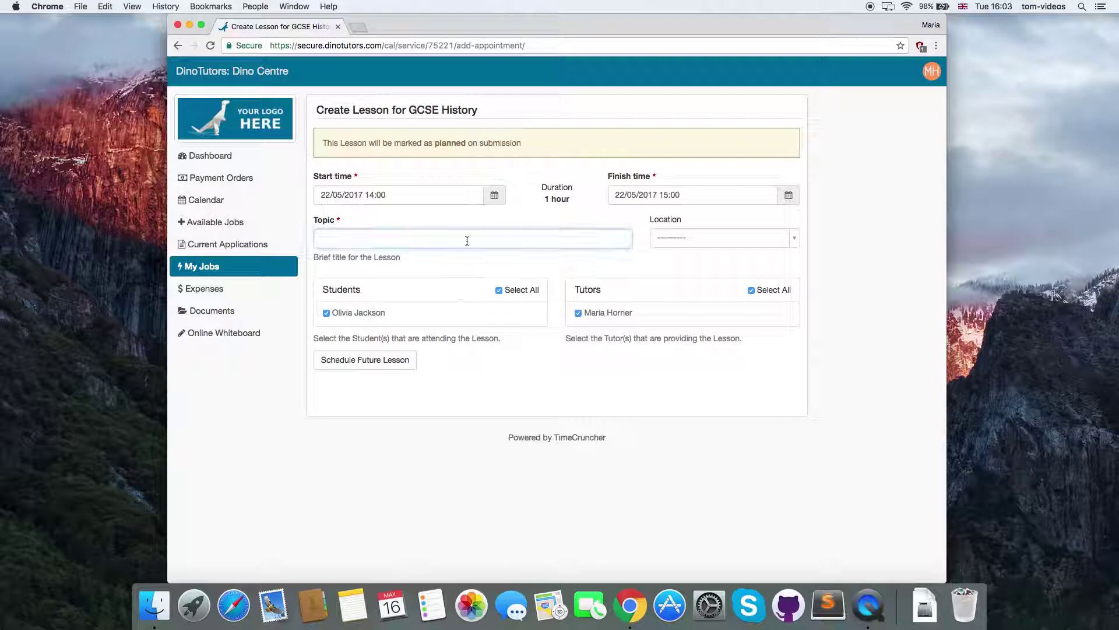
type("Ancien")
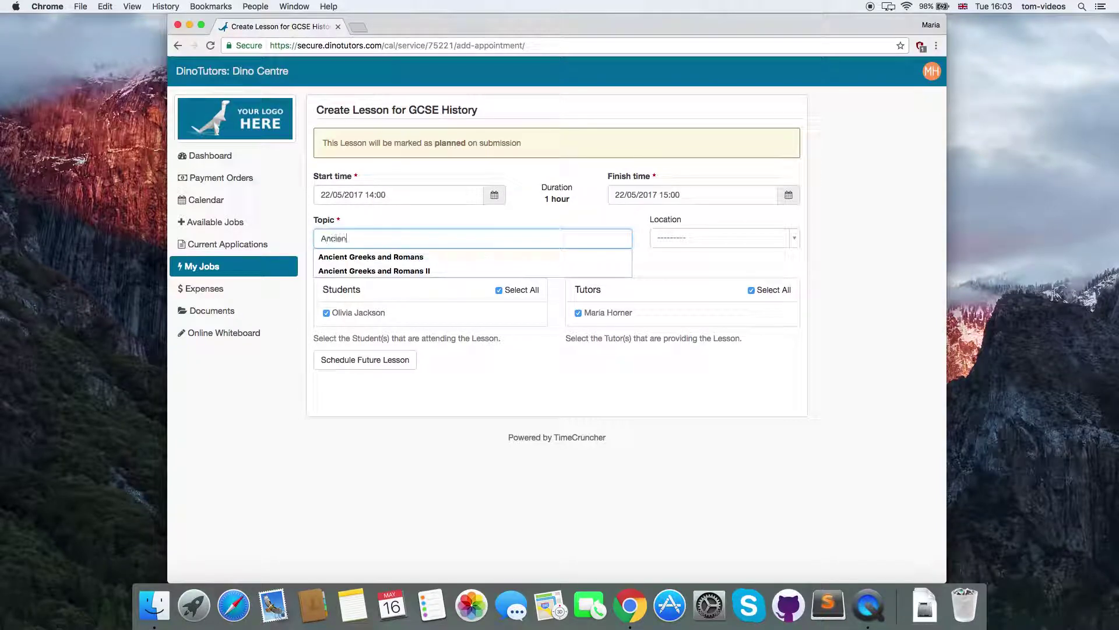
key("Down")
key("Return")
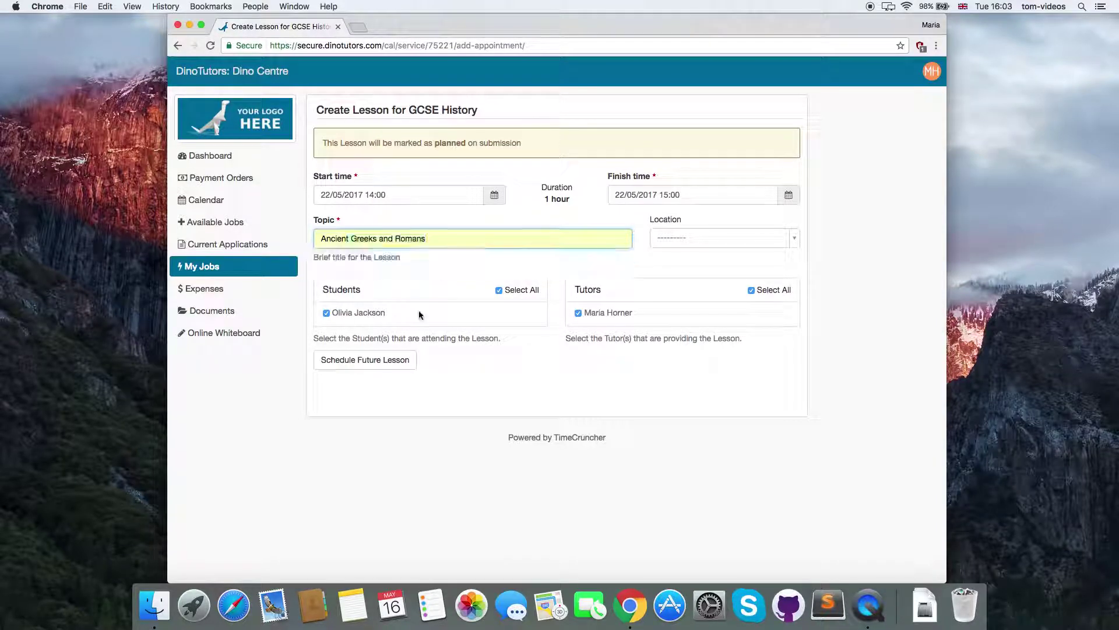
left_click(373, 359)
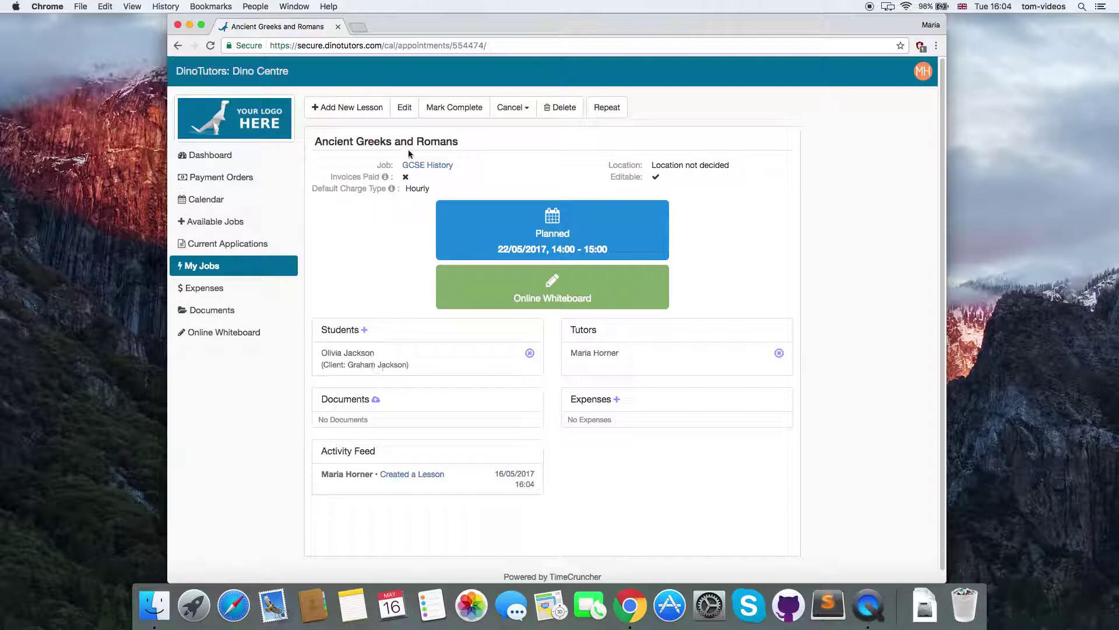
Mark the Ancient Greeks and Romans lesson complete and skip its client report
left_click(420, 165)
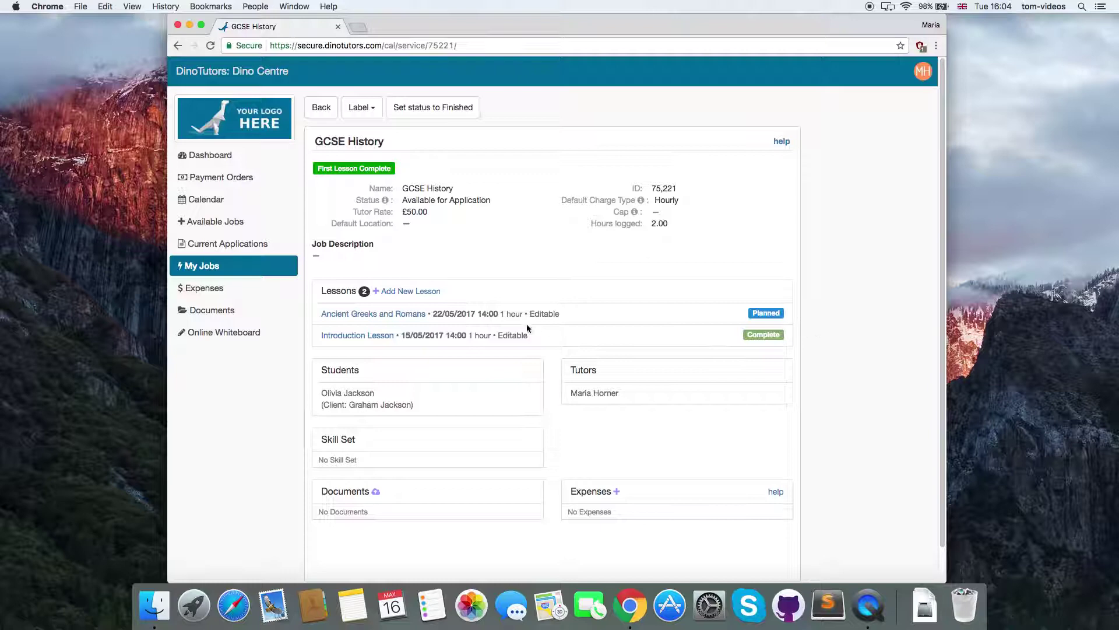
left_click(375, 314)
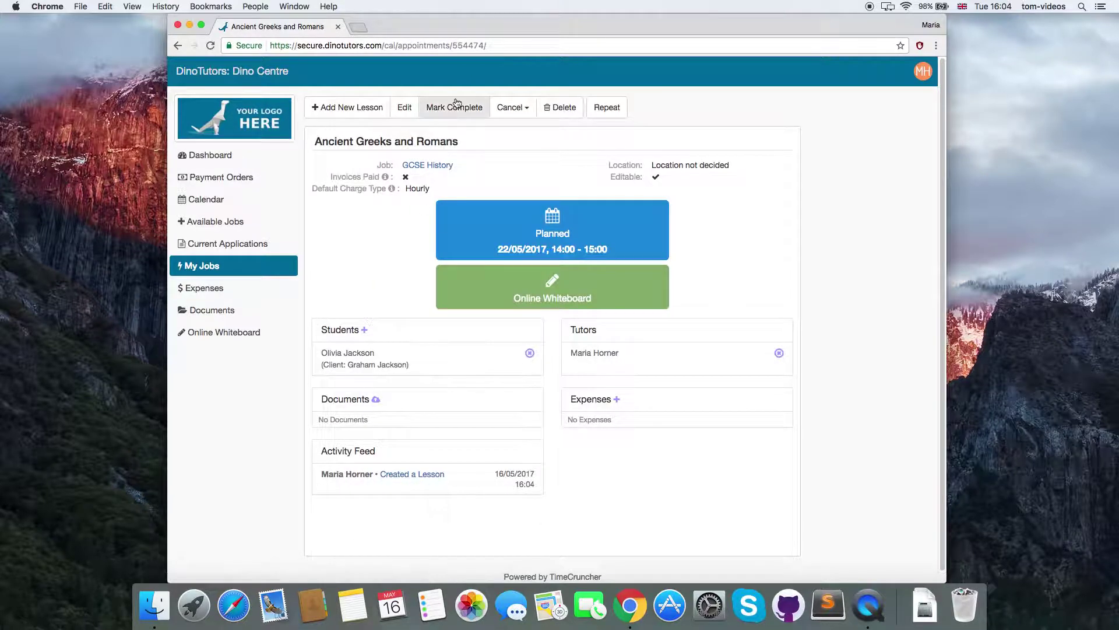
left_click(456, 104)
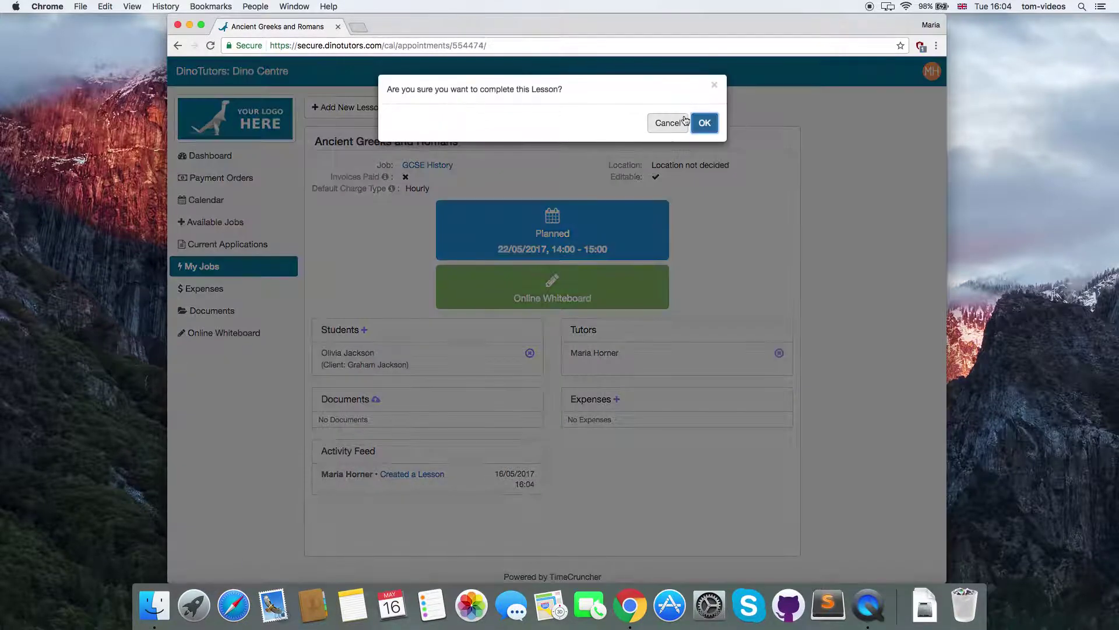
left_click(701, 123)
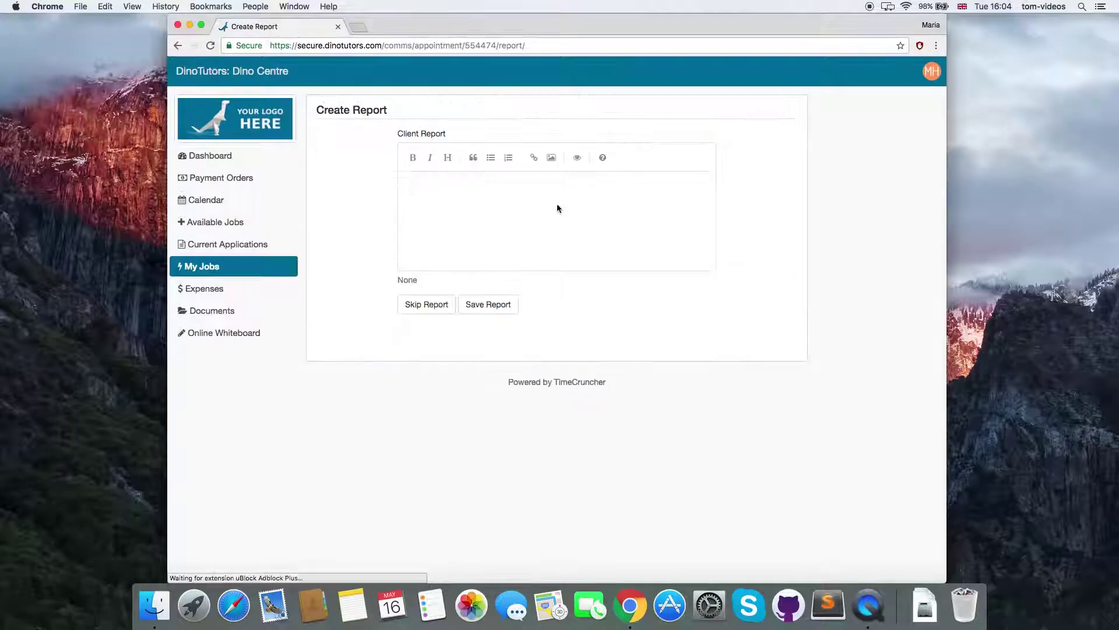
left_click(432, 309)
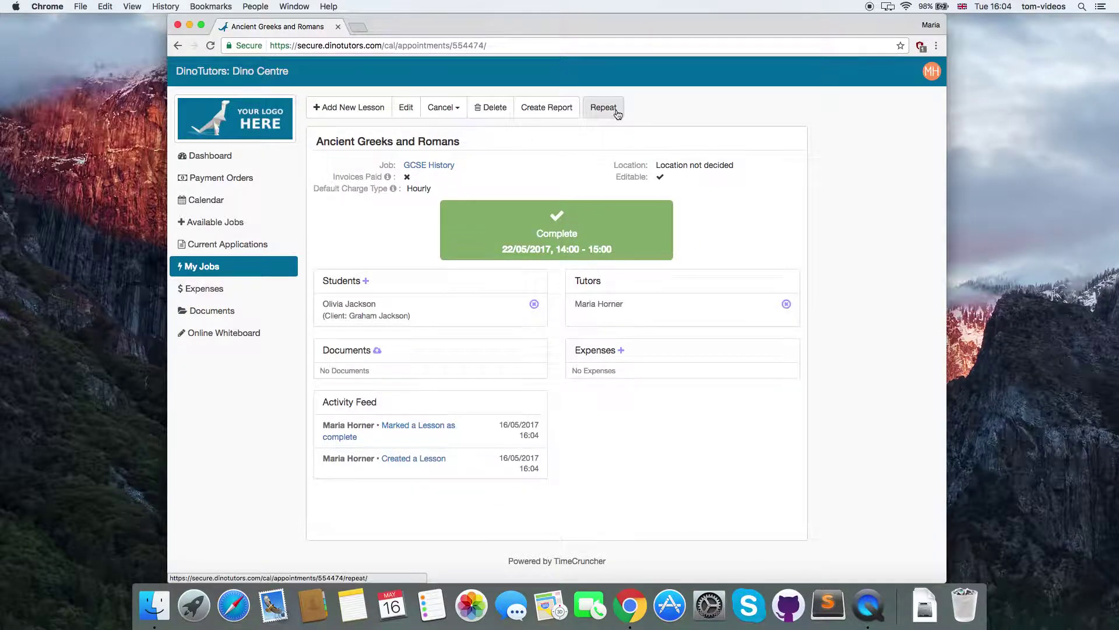
Repeat the lesson weekly on Mondays, stopping after 5 lessons
left_click(604, 107)
left_click(616, 144)
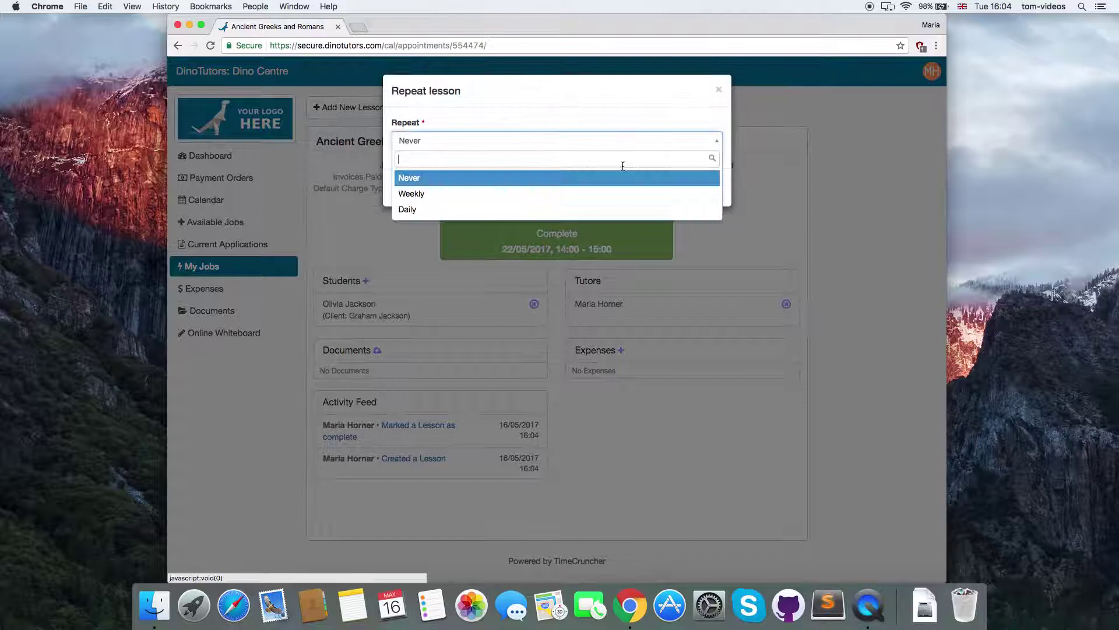
left_click(616, 192)
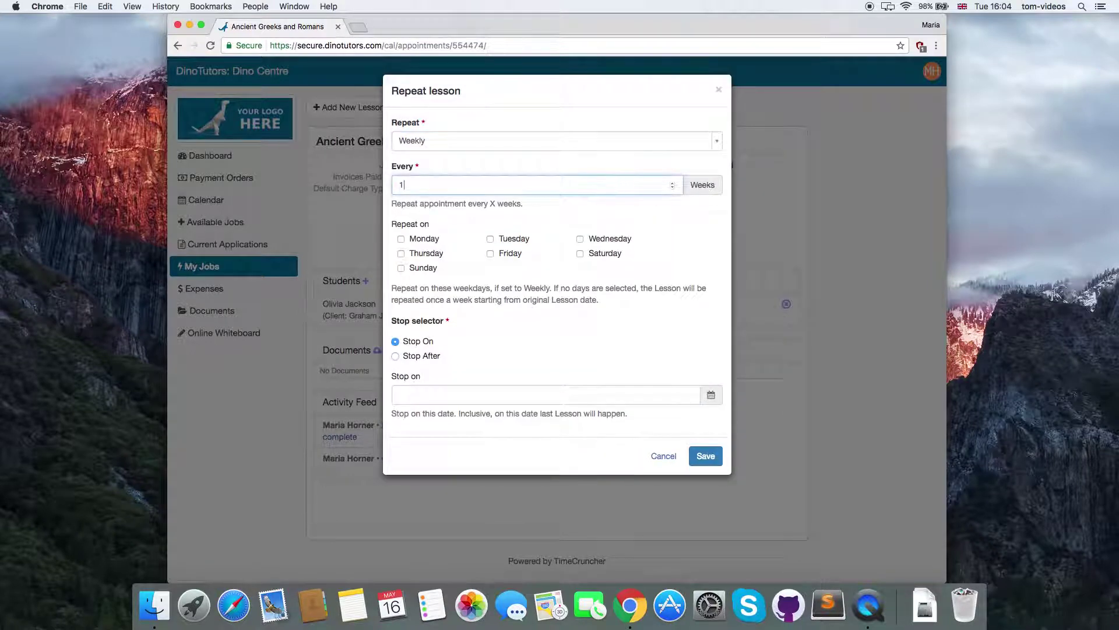
left_click(435, 238)
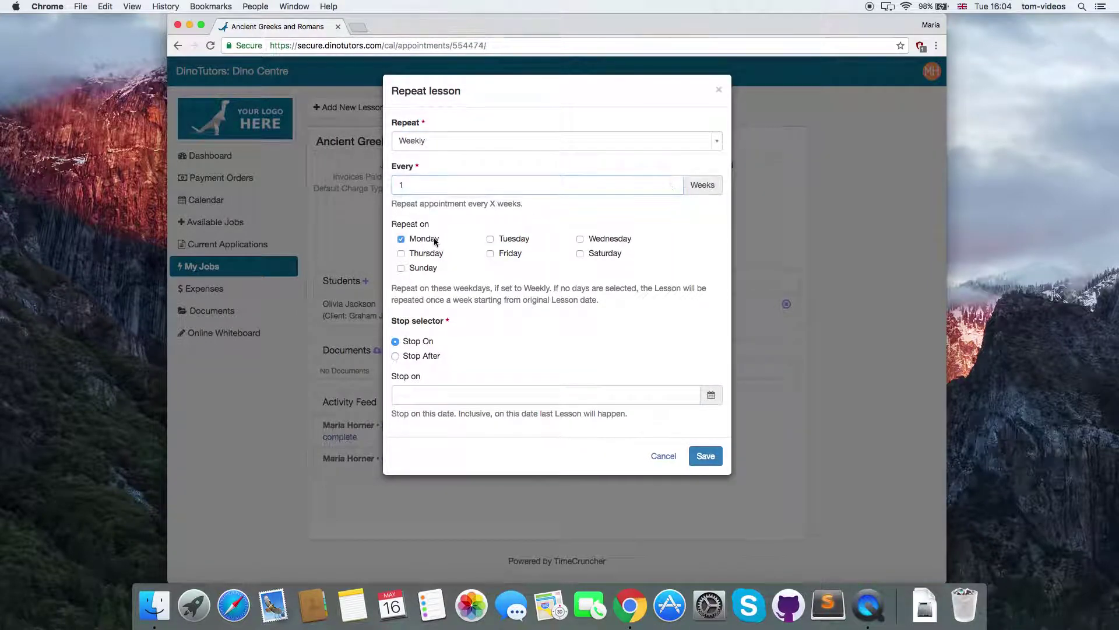
left_click(429, 356)
left_click(425, 395)
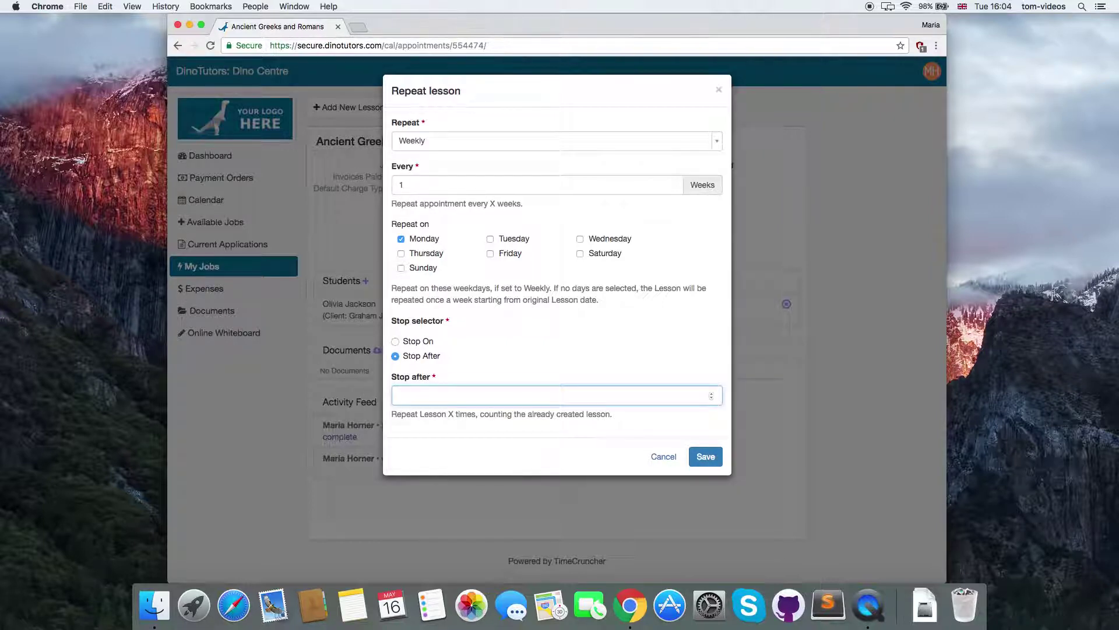
type("5")
left_click(707, 456)
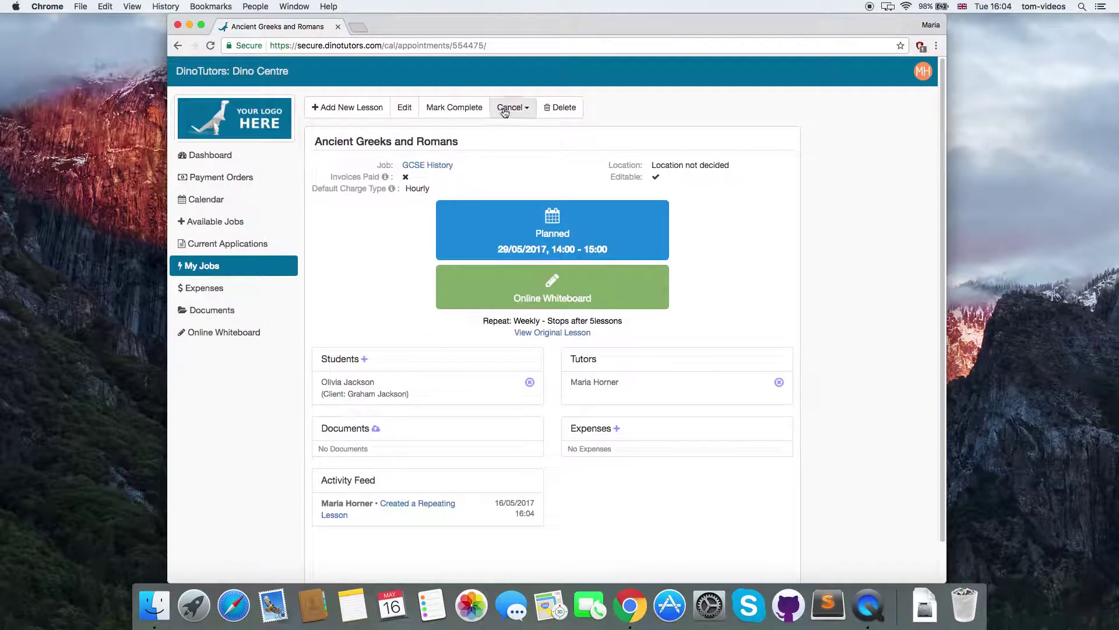
Mark the 29/05/2017 repeat lesson as Cancelled and confirm
left_click(512, 106)
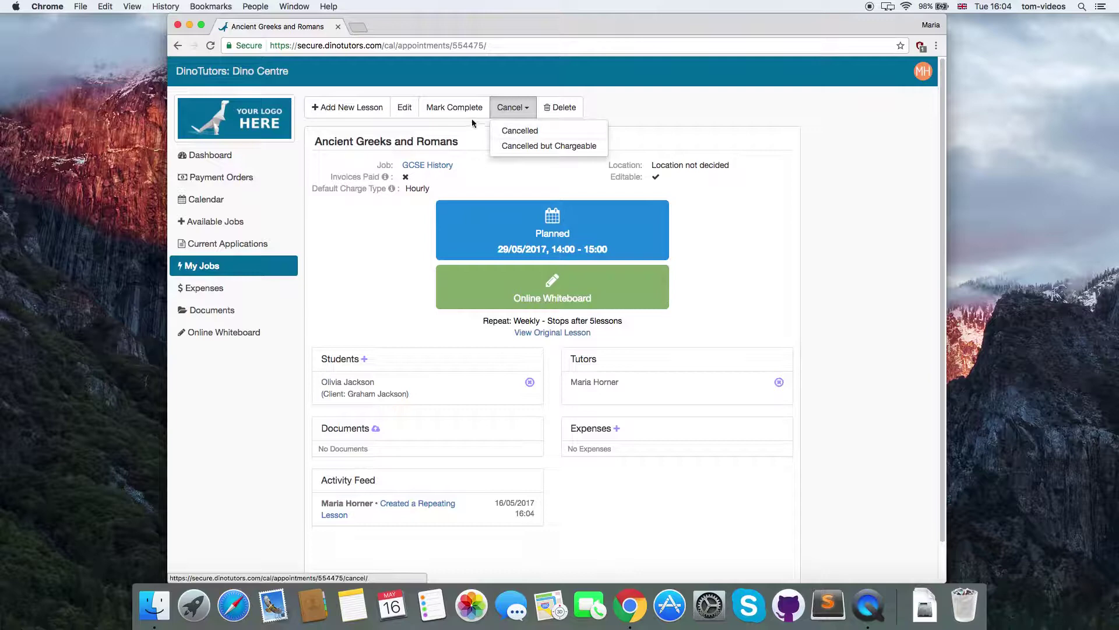
left_click(519, 131)
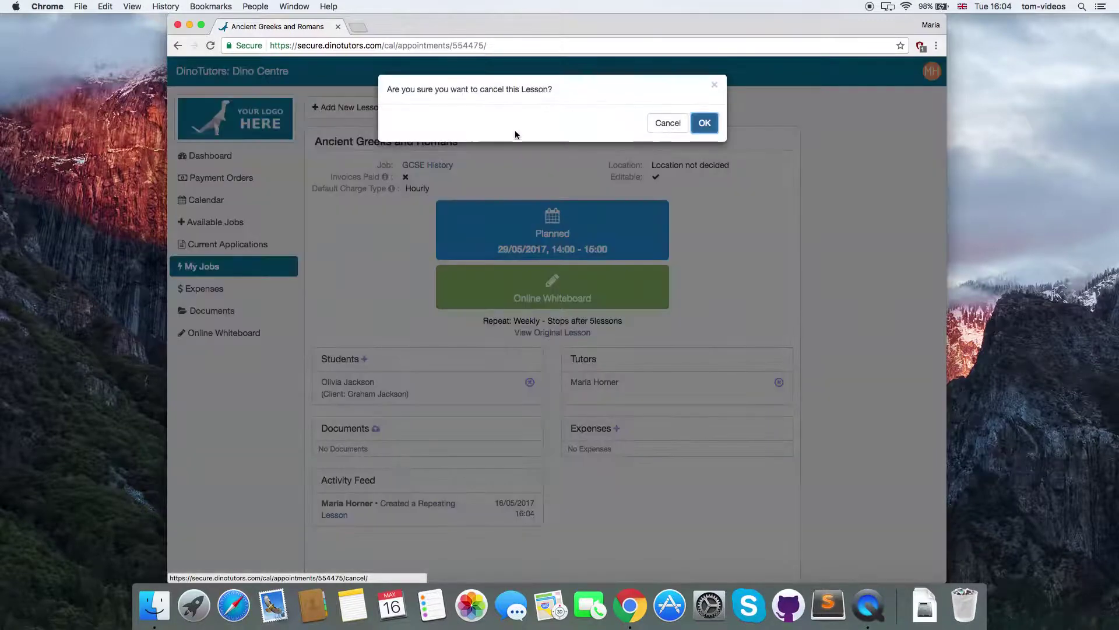
left_click(702, 123)
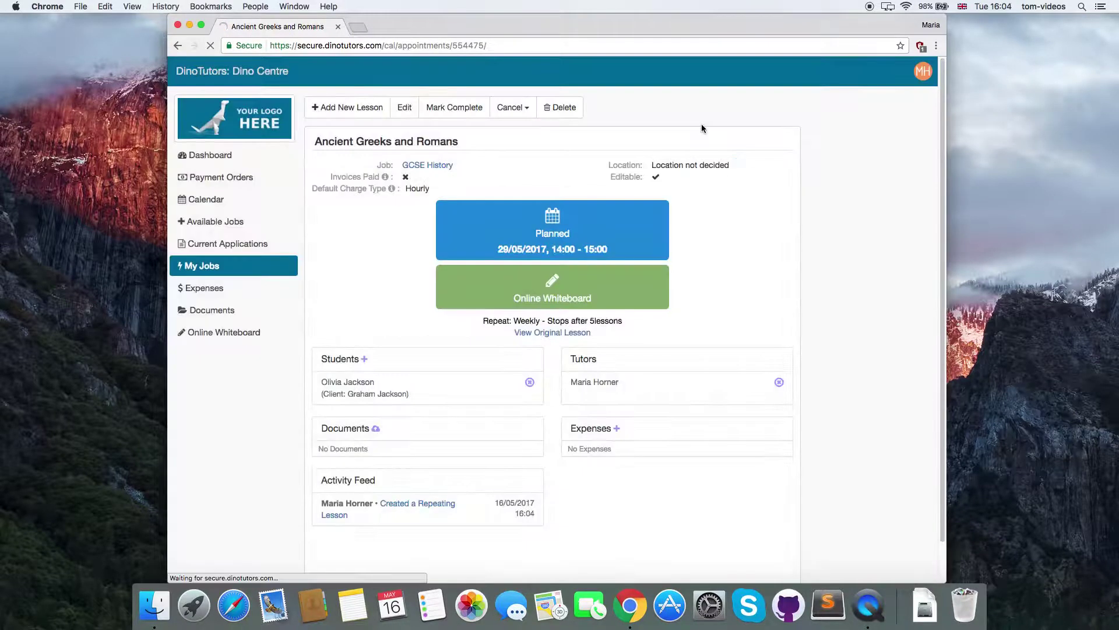